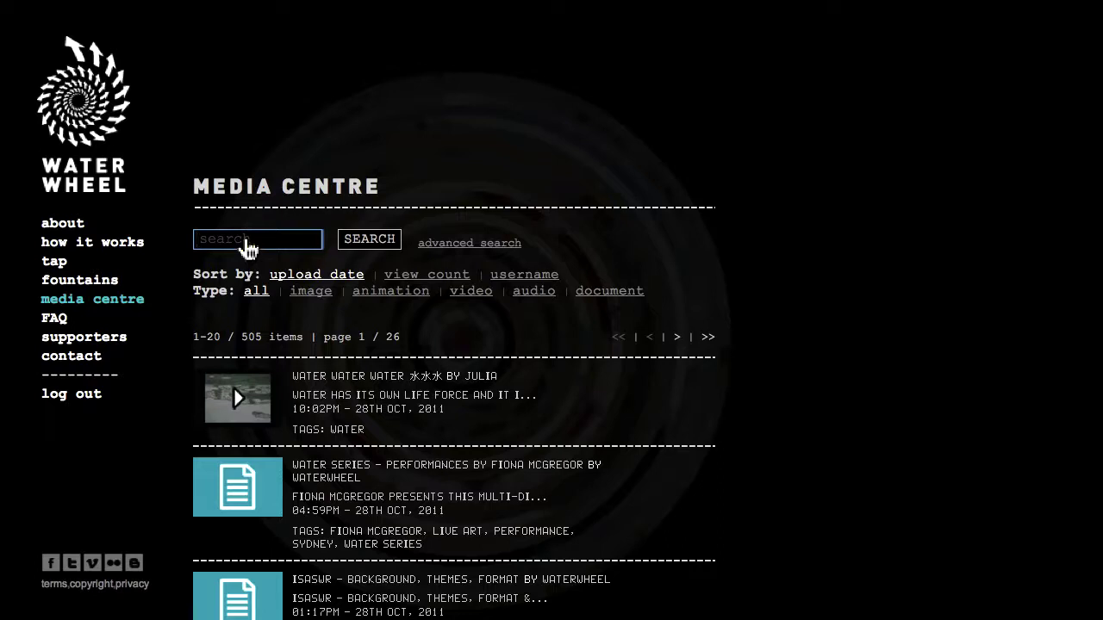
Search the Media Centre for "well" and open the Aboriginal Gnamma Holes video
text(well)
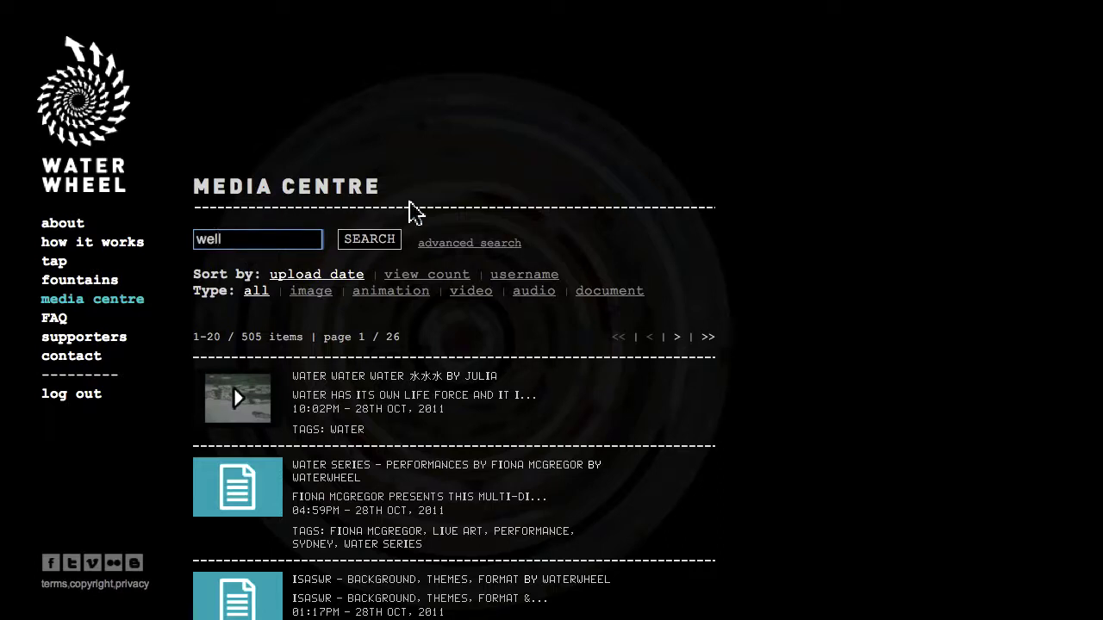
click(387, 241)
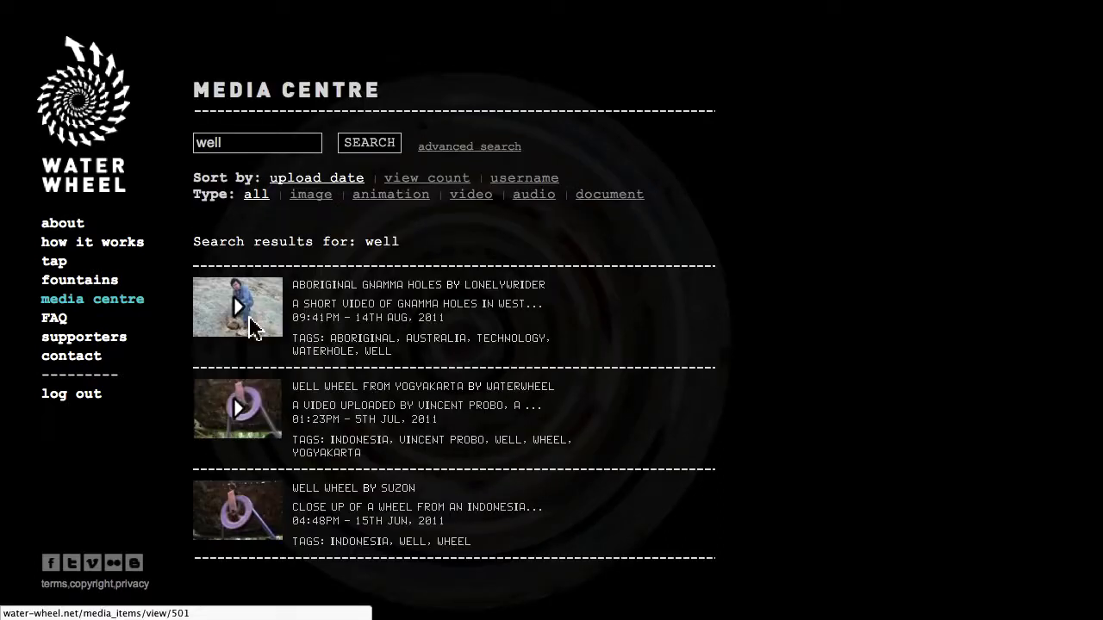
click(250, 326)
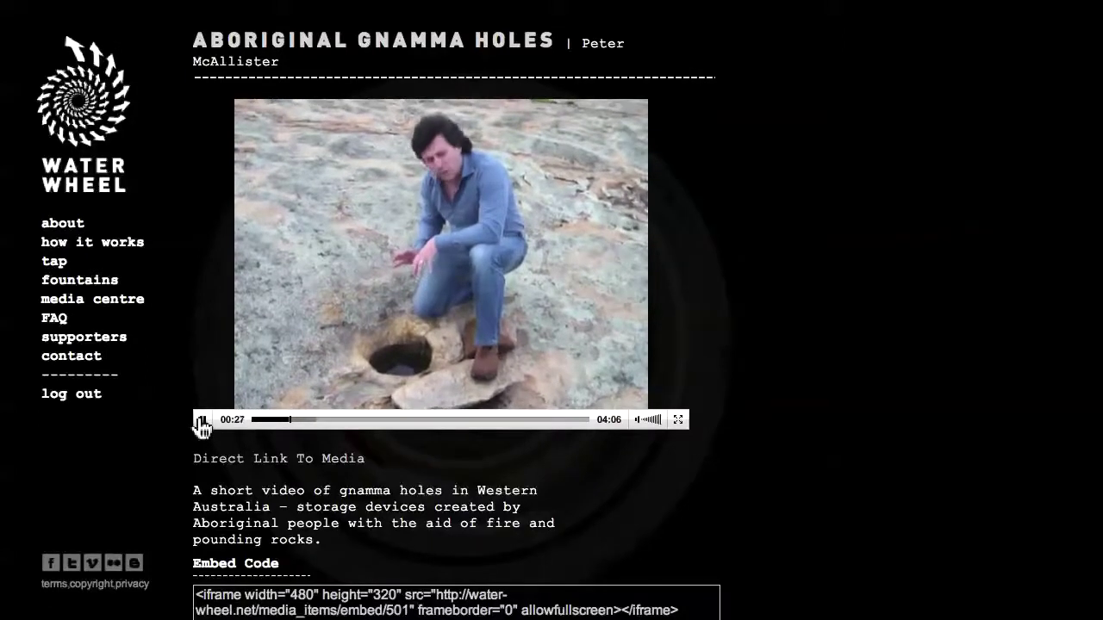
Pause the gnamma holes video and select its embed code, followed by its share link
click(201, 422)
scroll(242, 485, down, 4)
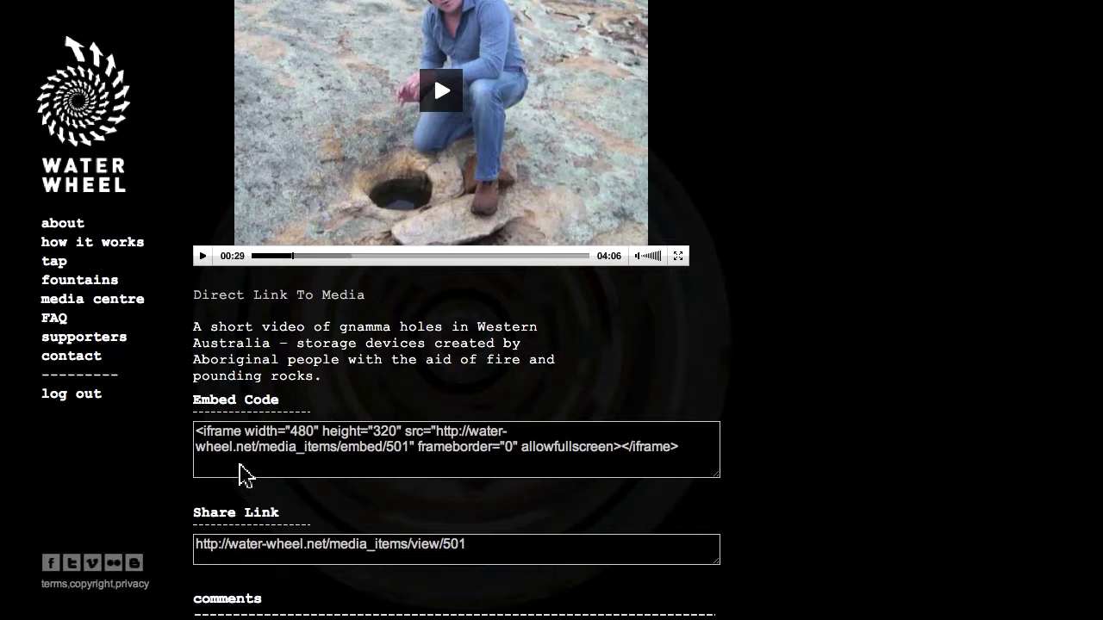
scroll(242, 474, down, 2)
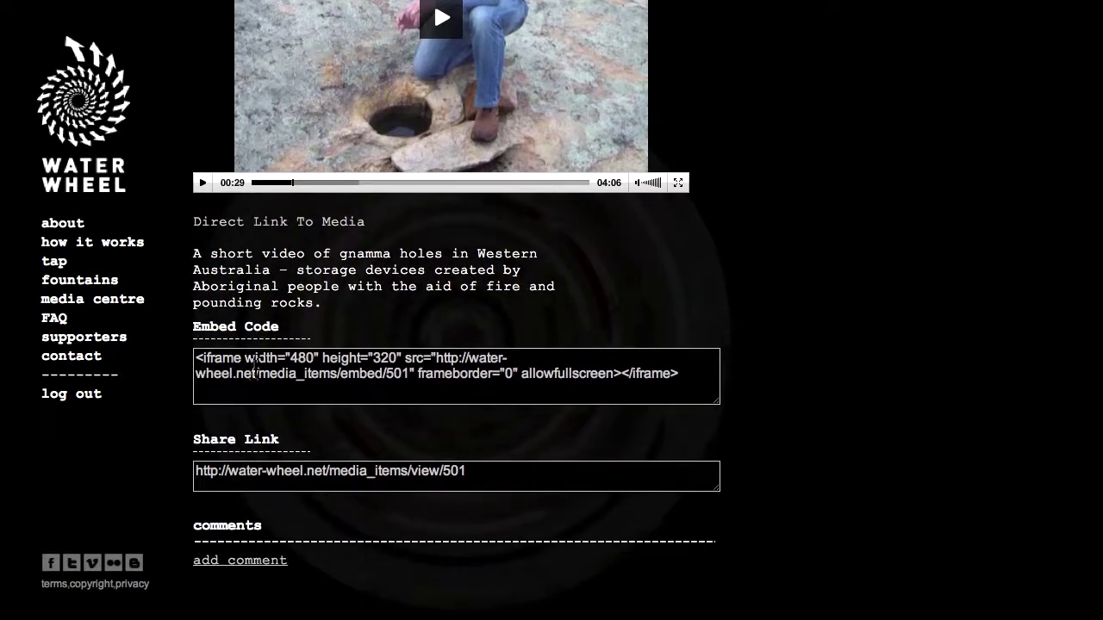
drag(196, 357, 276, 396)
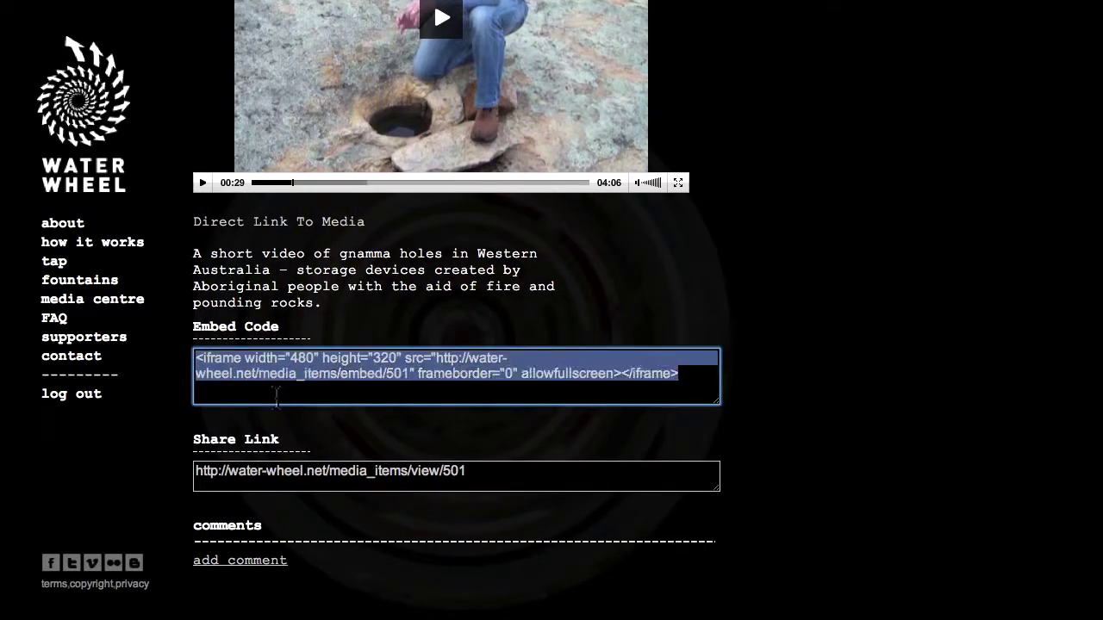
drag(469, 474, 192, 471)
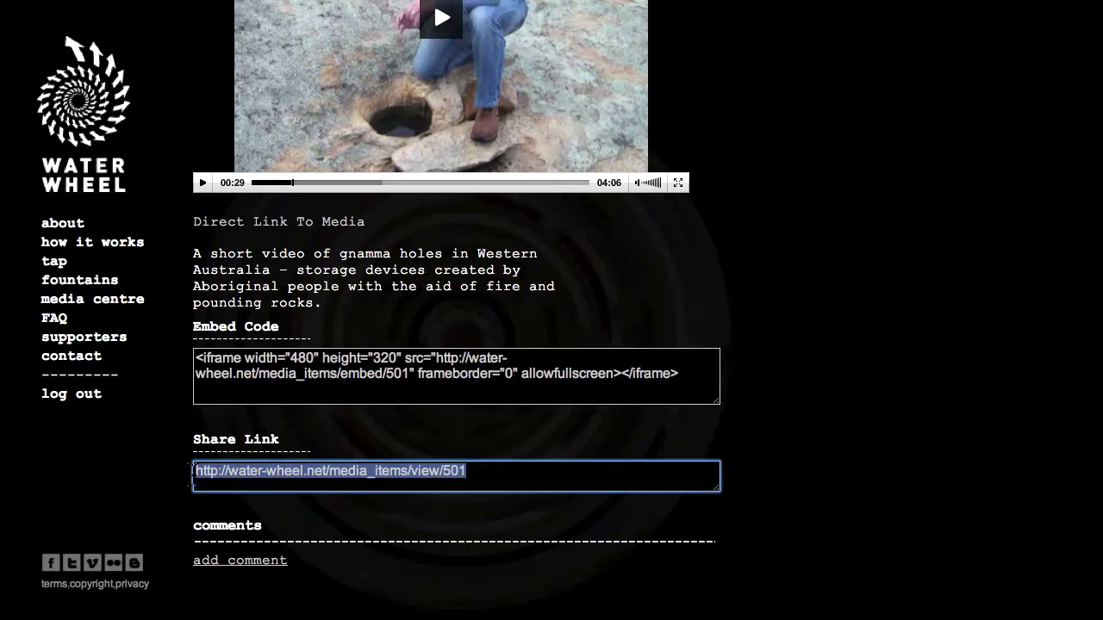
Examine the crew list, media list and schedules on the SuperD tap dock page
click(91, 287)
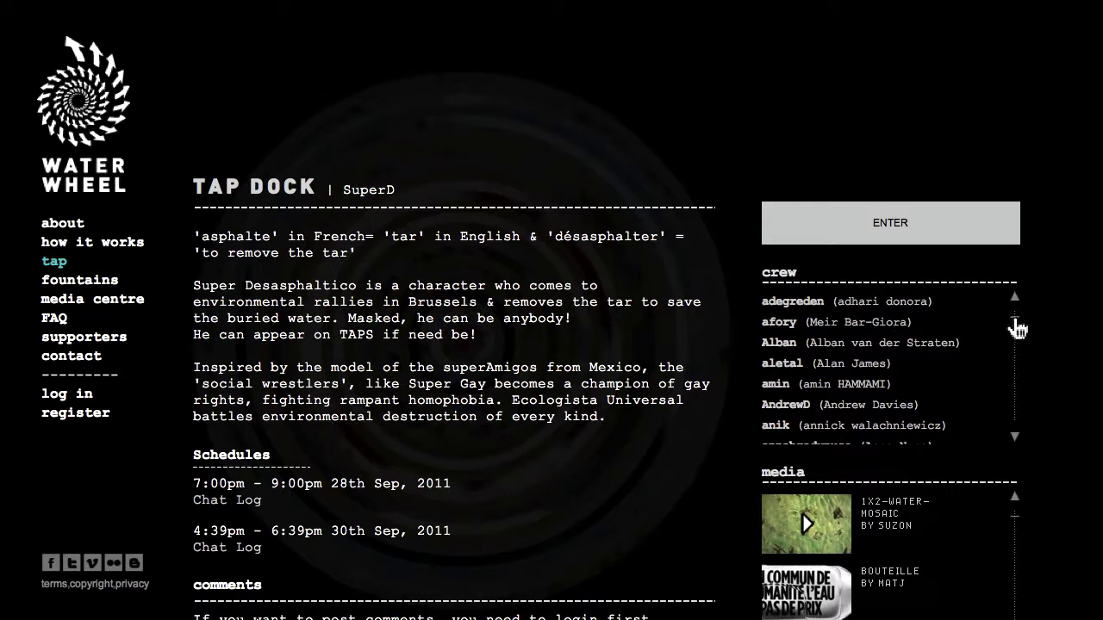
mouse_move(1014, 325)
mouse_down()
mouse_move(1012, 399)
mouse_move(1016, 313)
mouse_up()
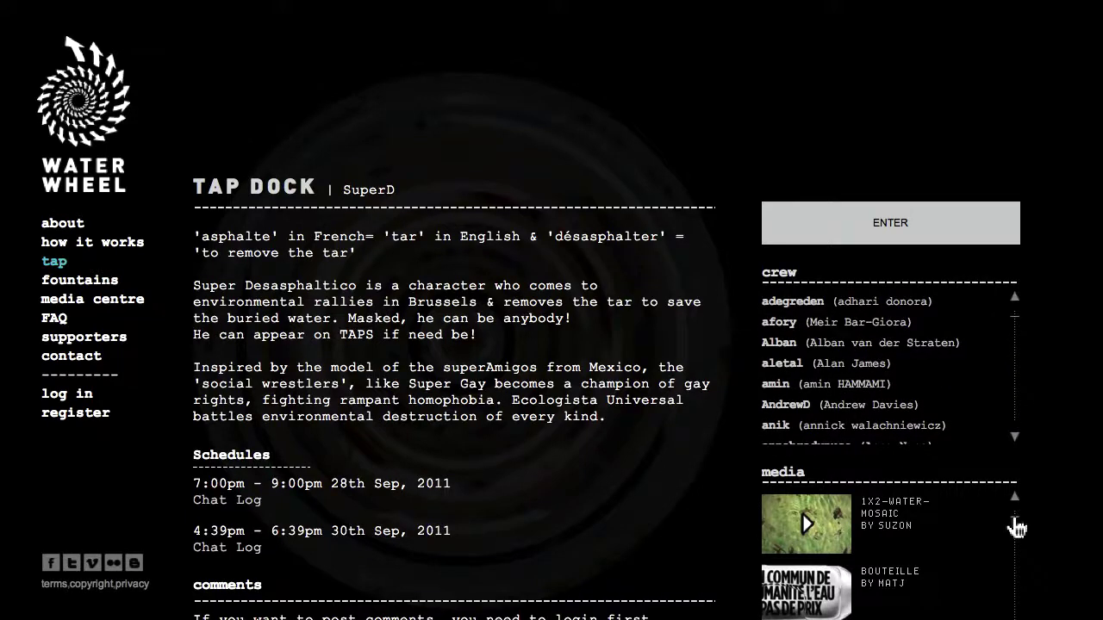
drag(1012, 524, 483, 490)
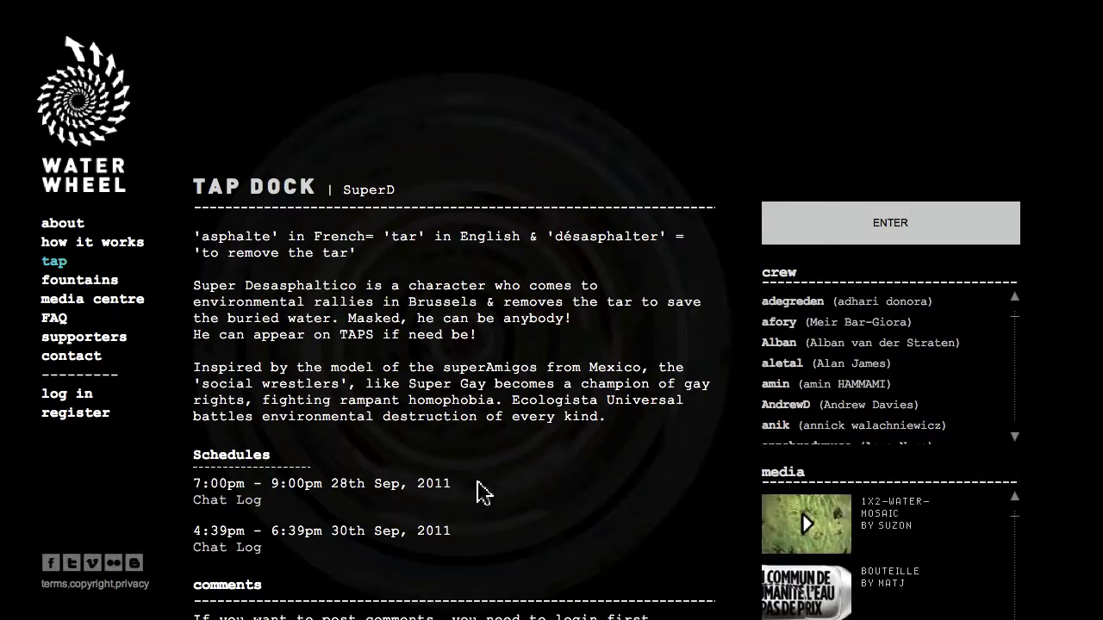
Log in to the SuperD tap as an audience member with a username and agree to the terms of use
click(808, 234)
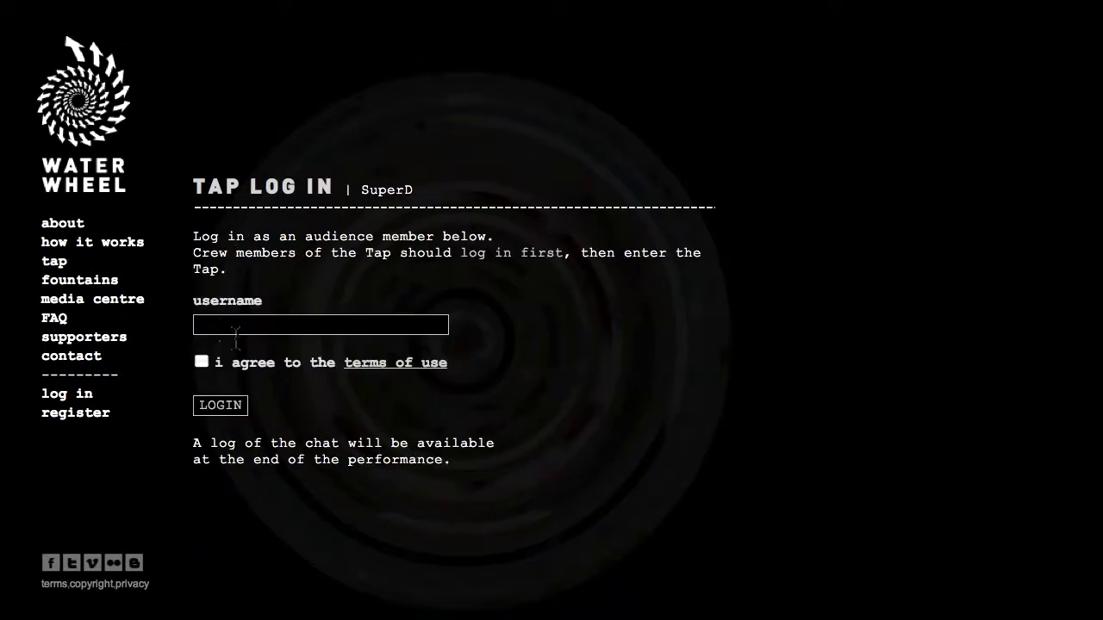
click(219, 326)
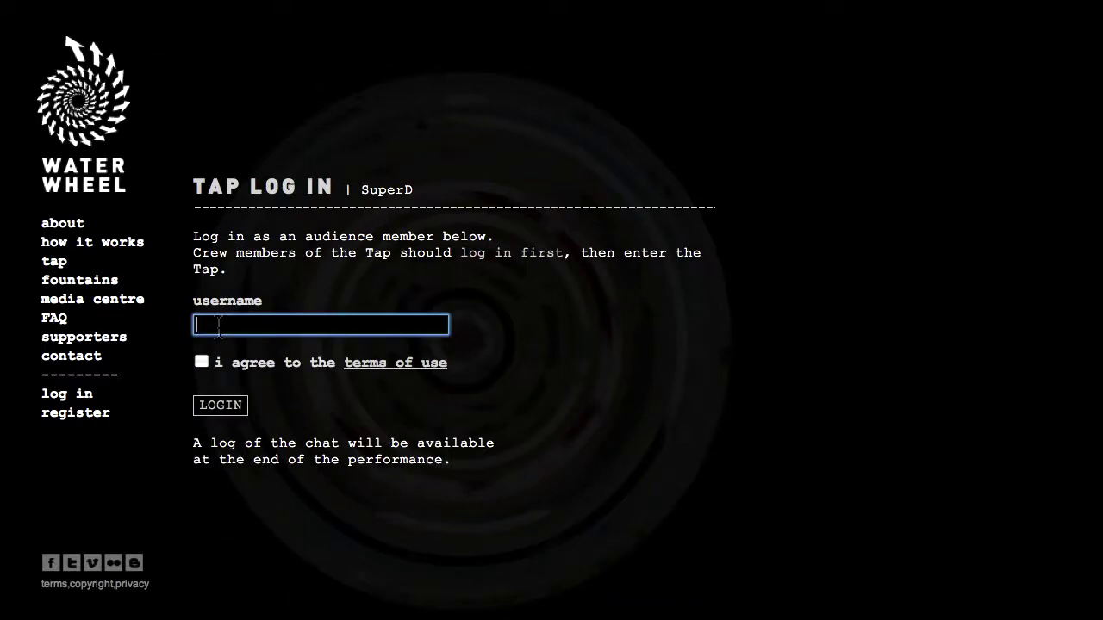
text(suzon)
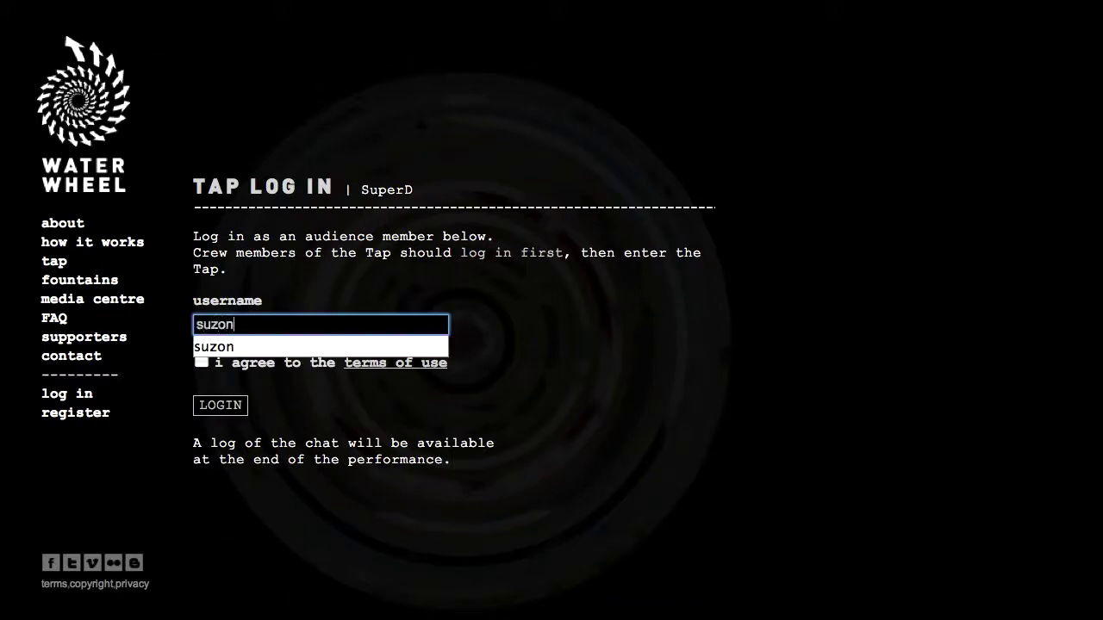
click(221, 346)
click(202, 362)
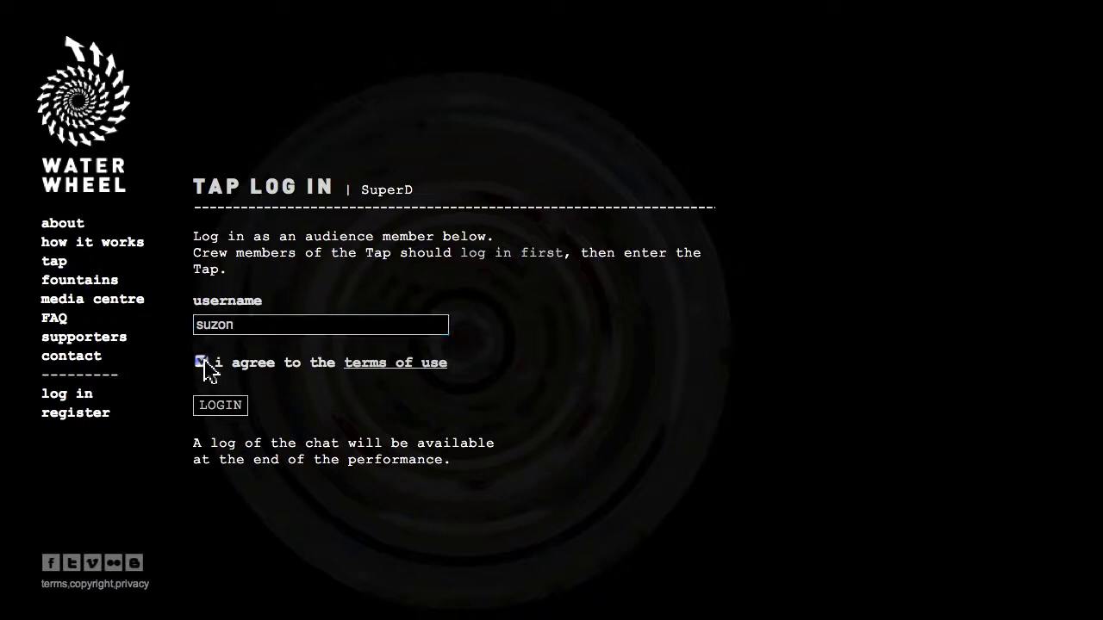
click(215, 407)
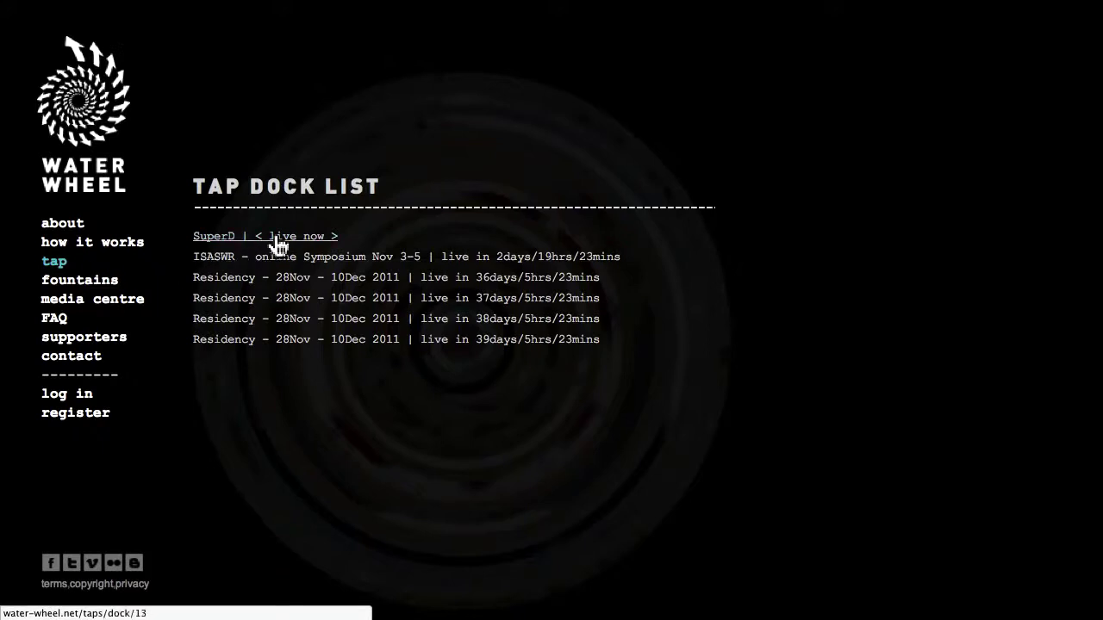
Enter the live SuperD tap and send the chat messages "Hi!", "i can comment" and "and discuss with the audiene"
click(331, 239)
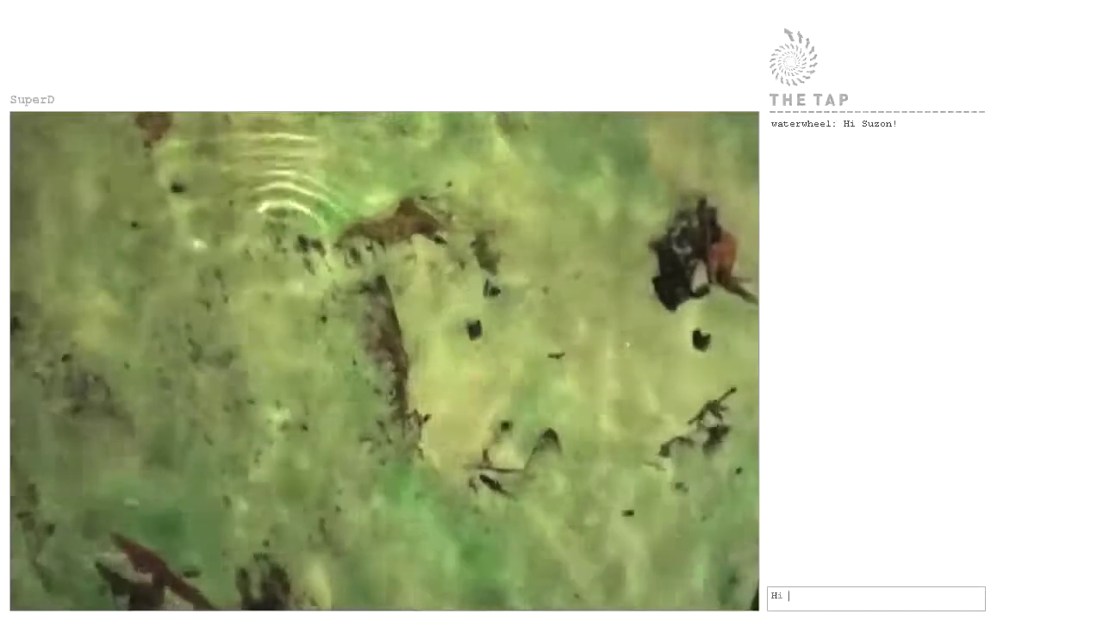
key(Return)
mouse_move(733, 102)
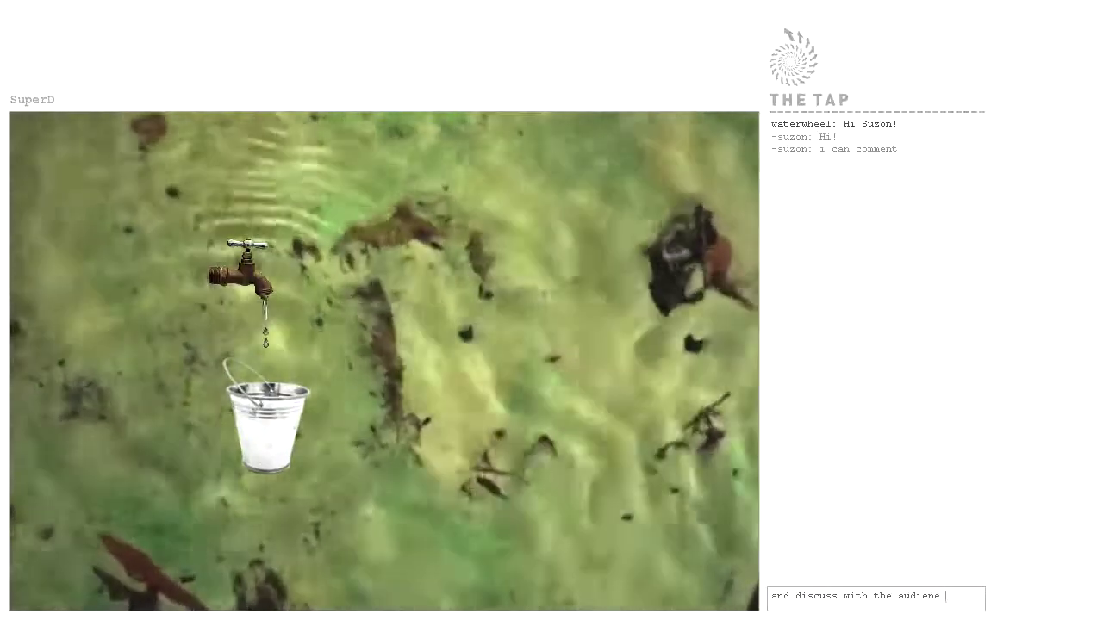
key(Return)
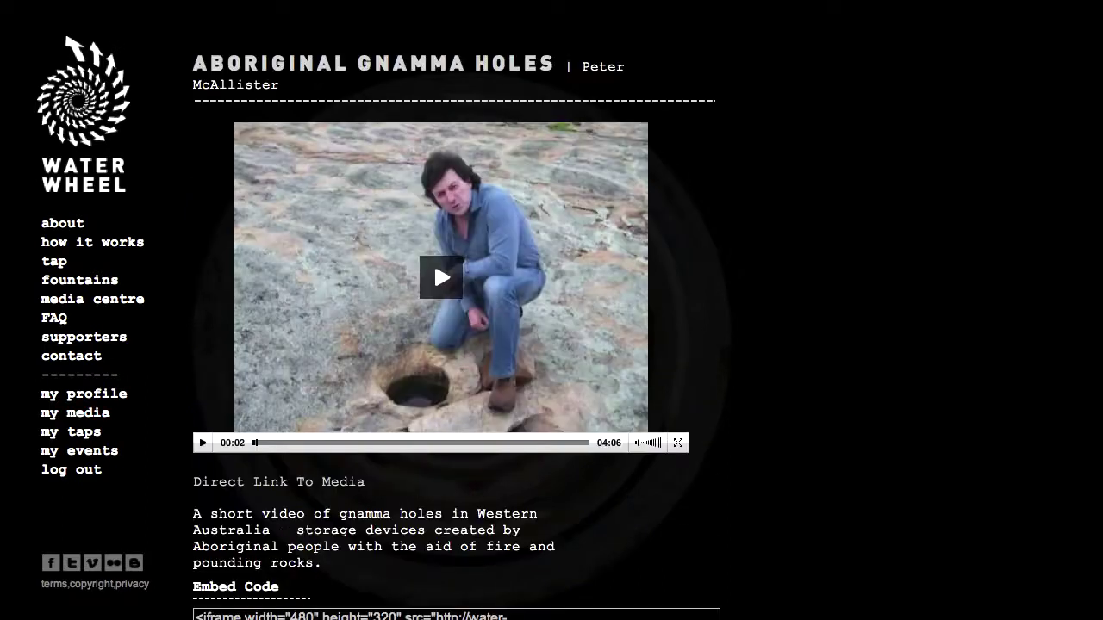
Post the comment "great information! i would like to be in contact with you." on the Aboriginal Gnamma Holes video
scroll(457, 344, down, 5)
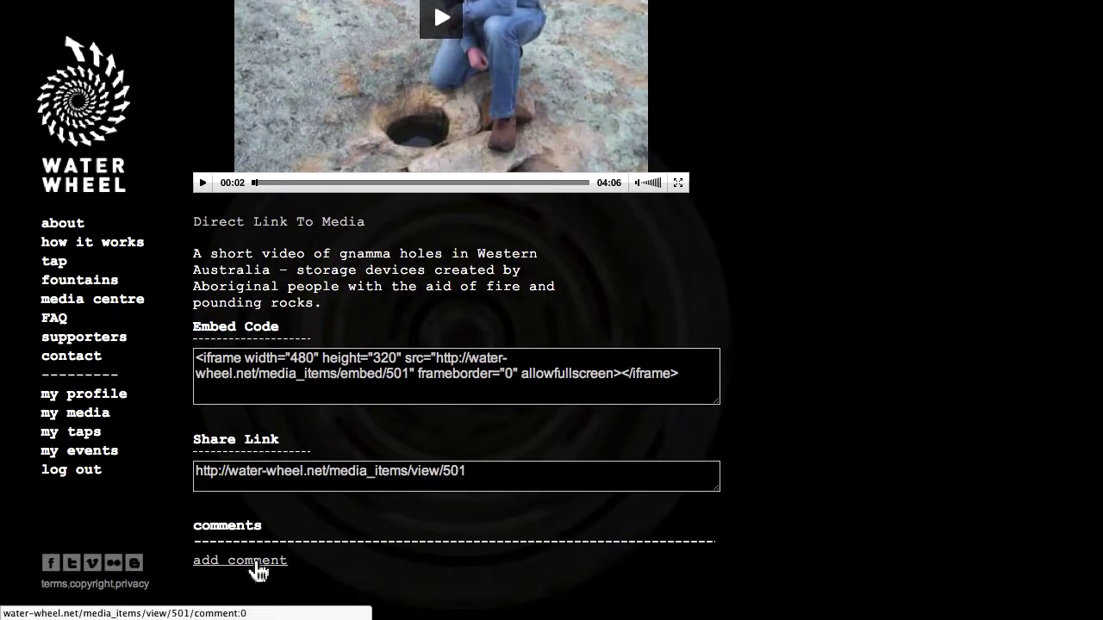
click(240, 561)
text(great information! i would like to be in contact with you.)
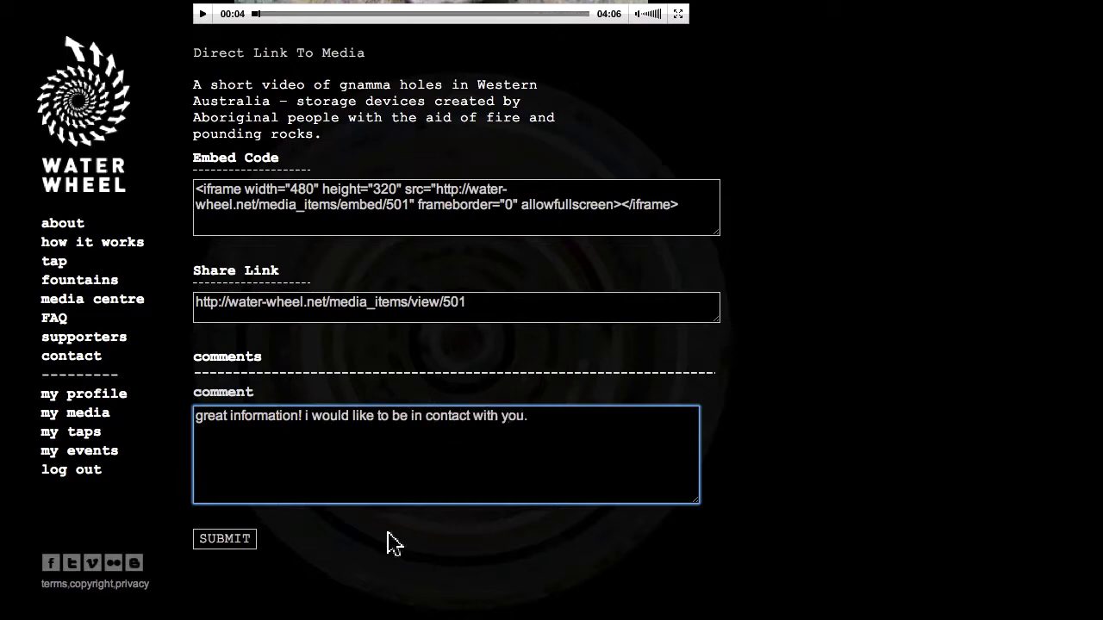
click(247, 547)
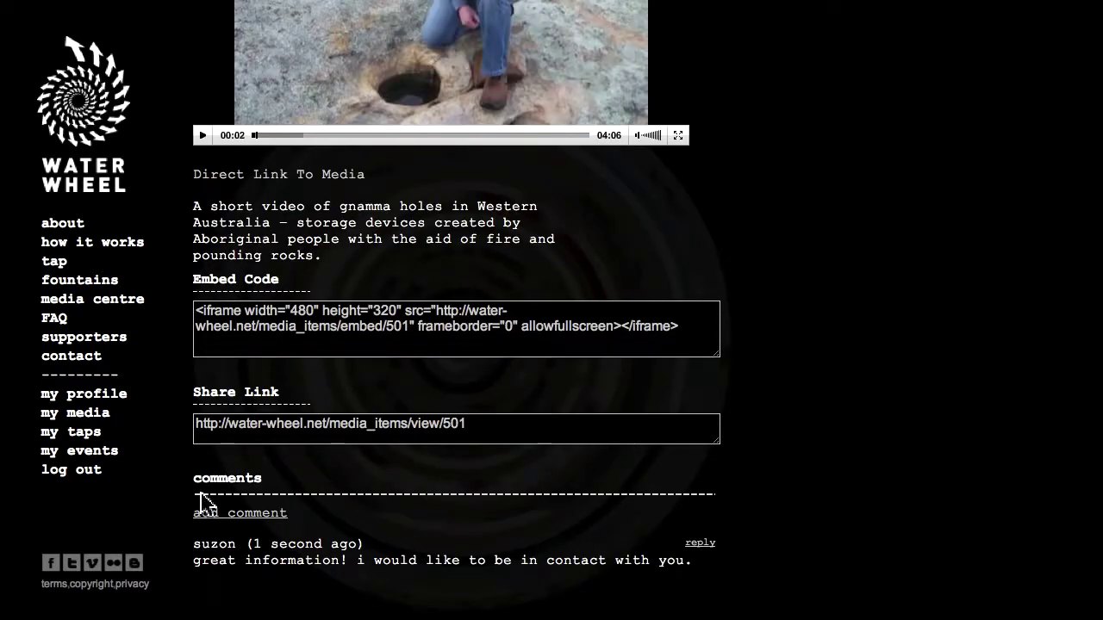
Open the SuperD tap as crew and place the webcam feed on its stage
click(92, 439)
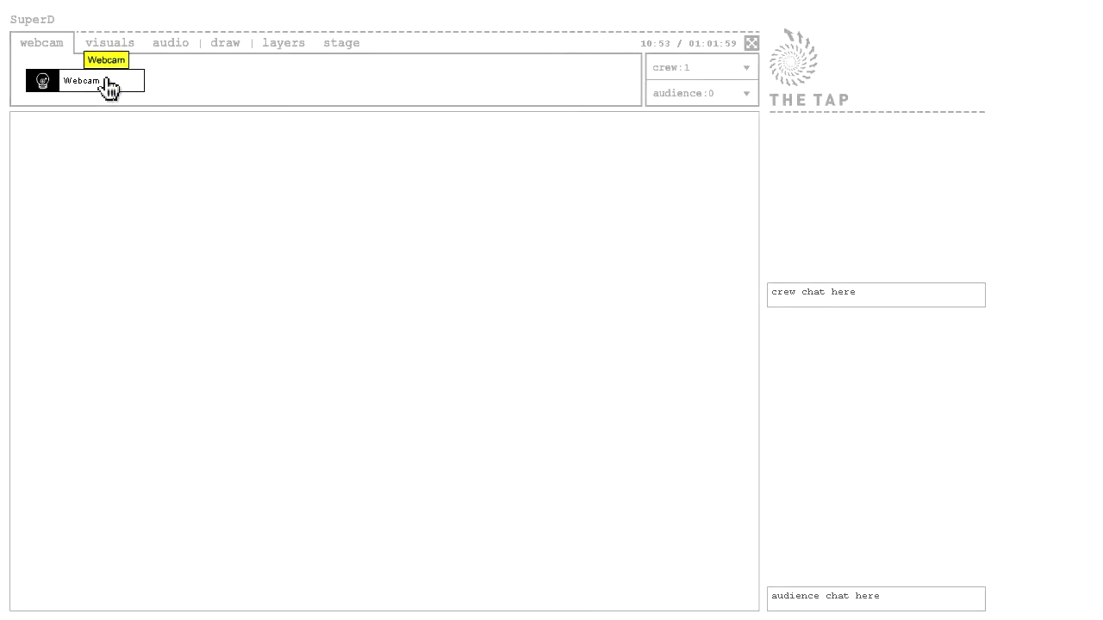
drag(109, 86, 318, 344)
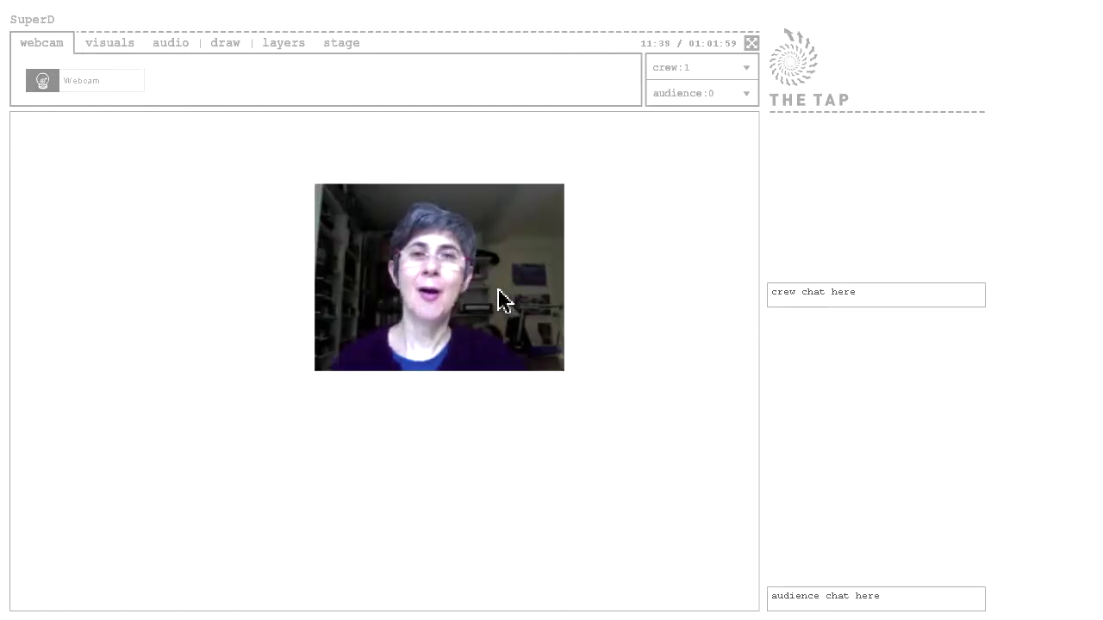
Move the webcam feed to the left part of the stage and flip it vertically
click(500, 298)
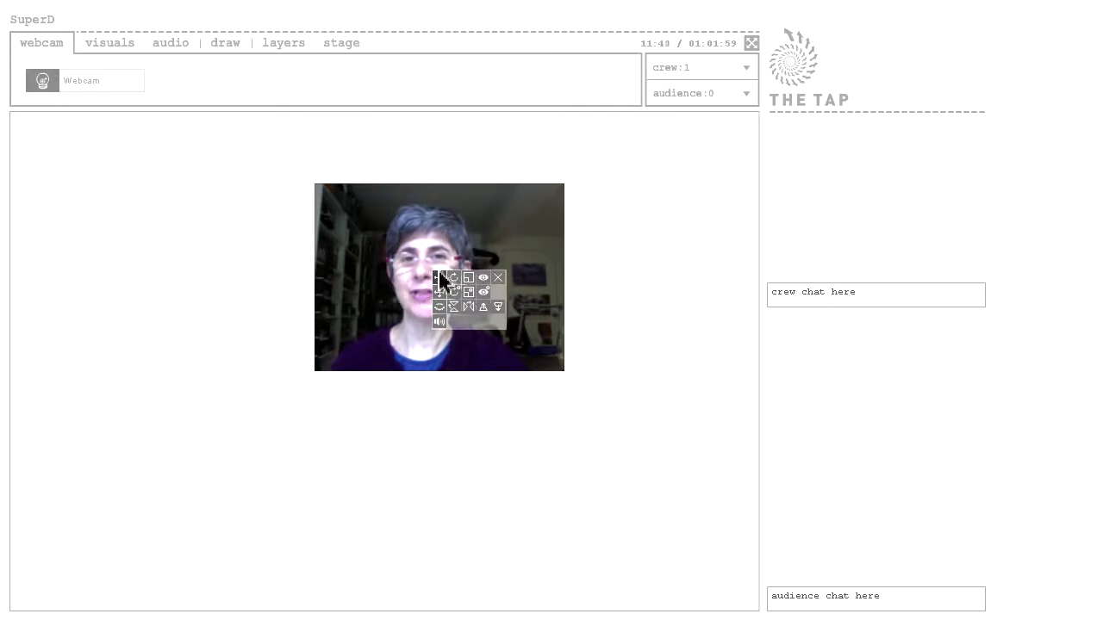
drag(438, 271, 256, 339)
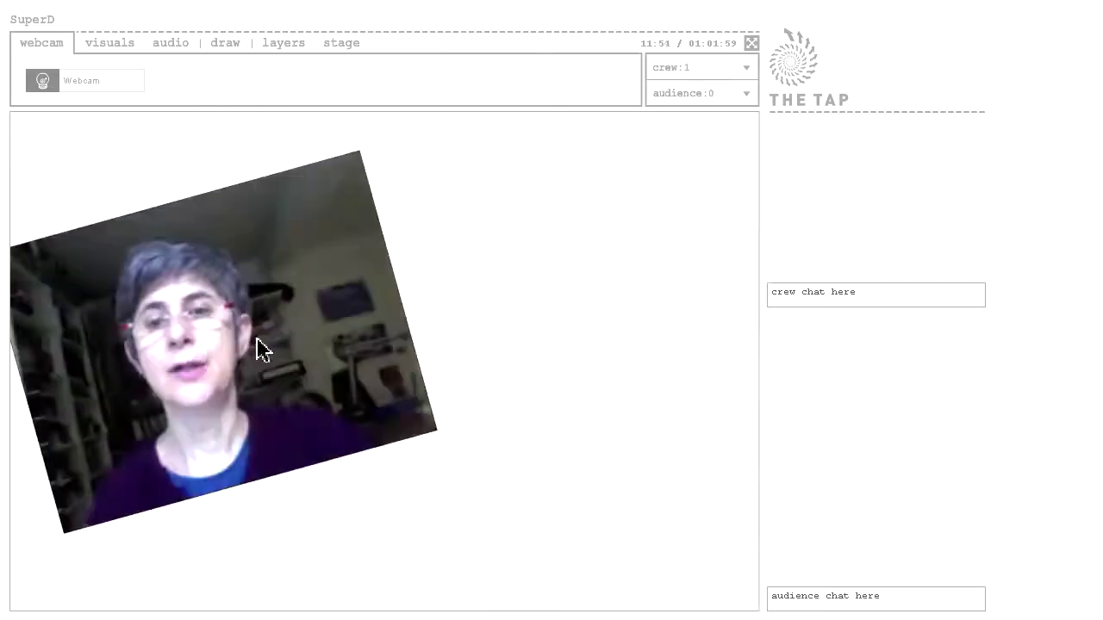
click(226, 372)
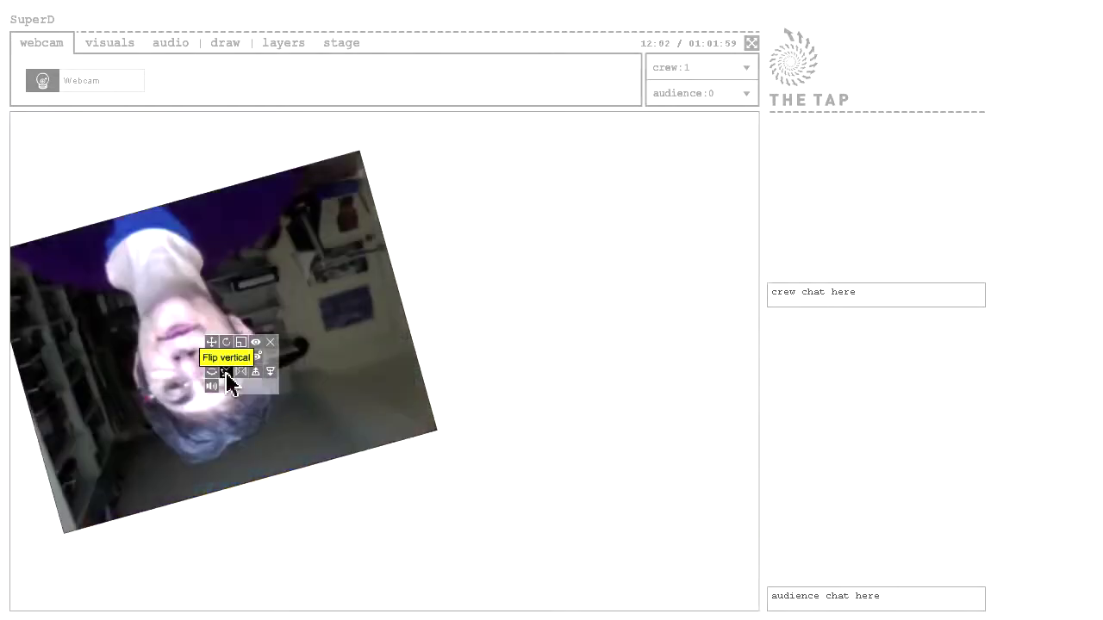
click(226, 372)
Place the WW-presentation visual on the stage and advance through its frames
click(109, 42)
drag(524, 77, 388, 356)
mouse_move(389, 349)
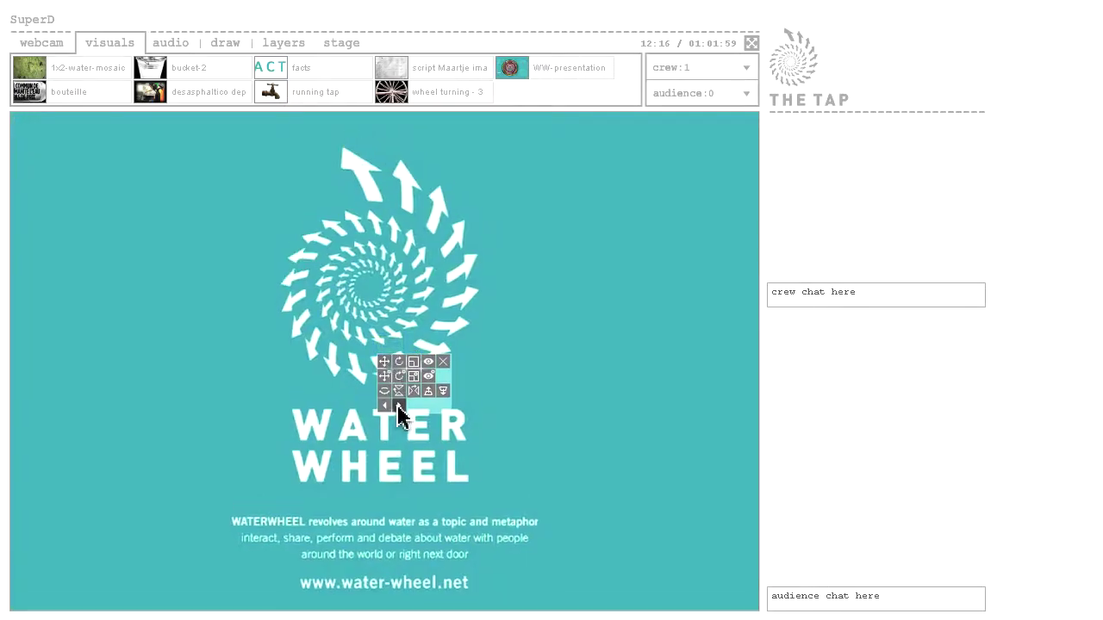
click(400, 407)
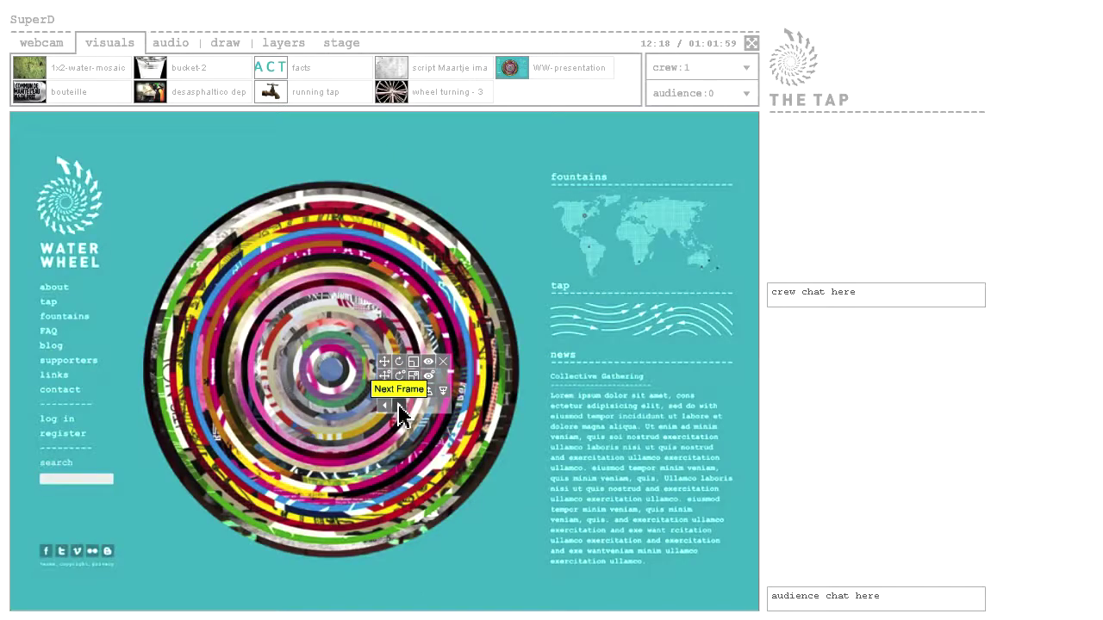
click(400, 406)
click(400, 407)
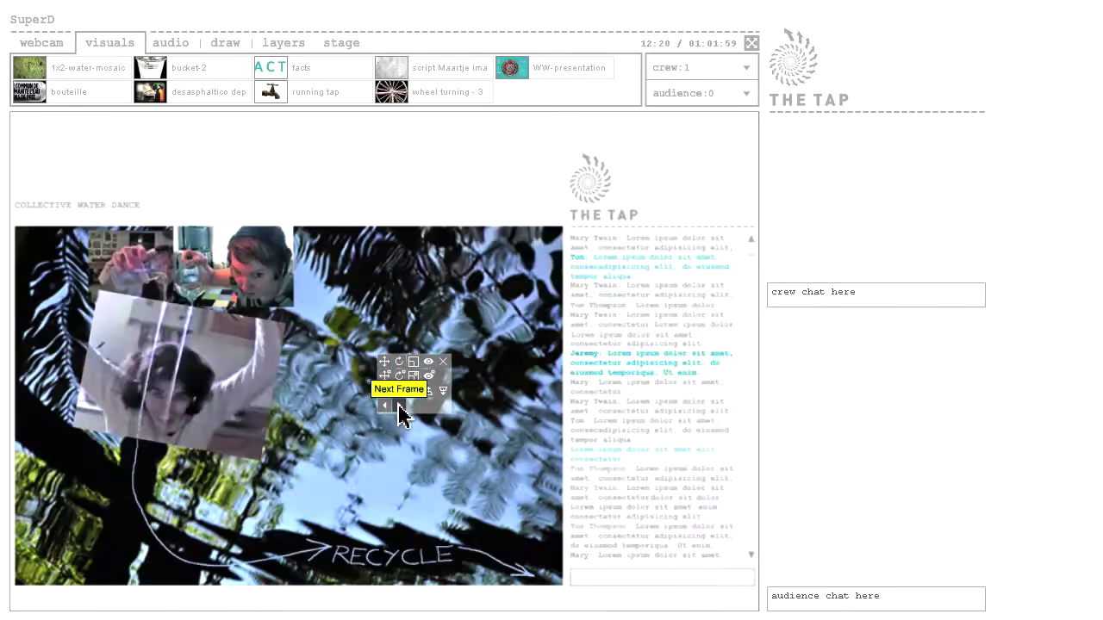
click(400, 406)
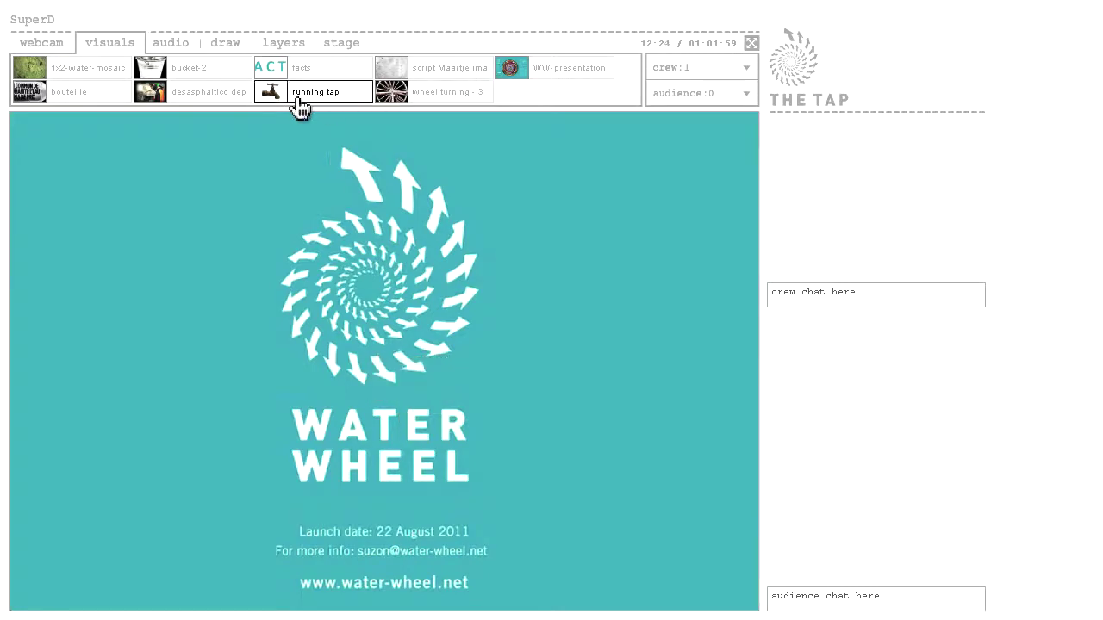
Add the running tap and 1x2-water-mosaic visuals and the Light Rain audio to the stage
drag(296, 105, 130, 313)
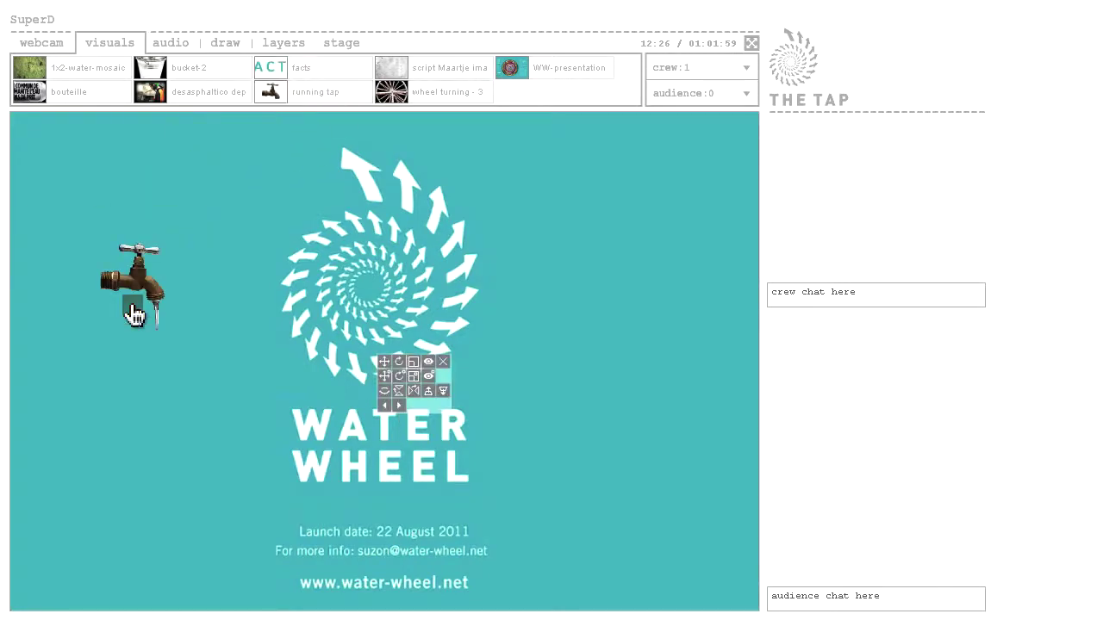
drag(73, 69, 198, 221)
click(170, 42)
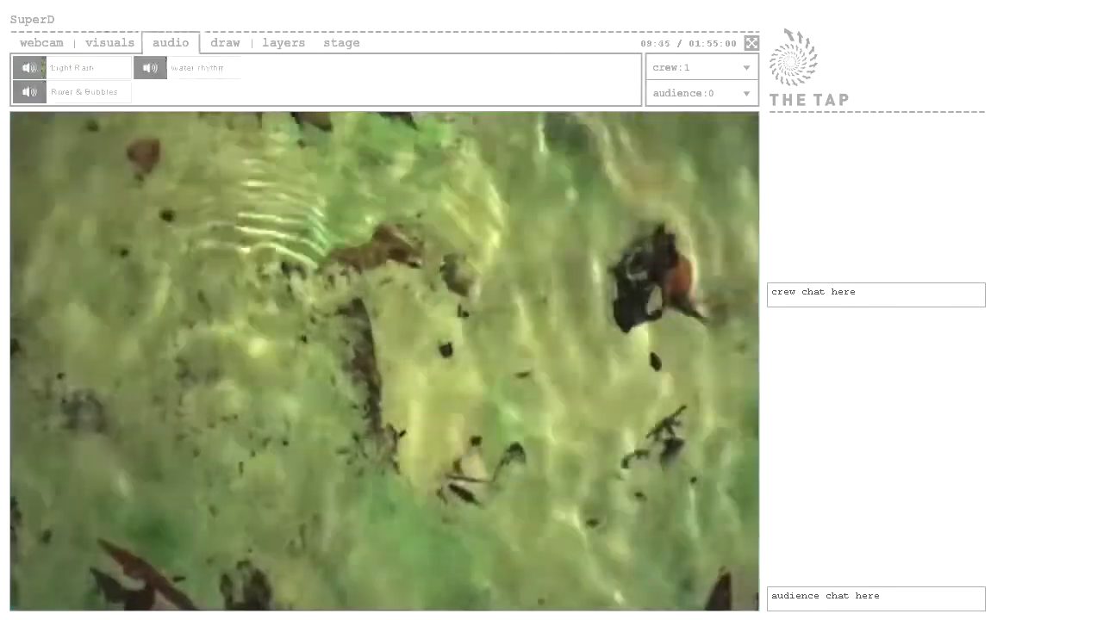
drag(90, 78, 178, 216)
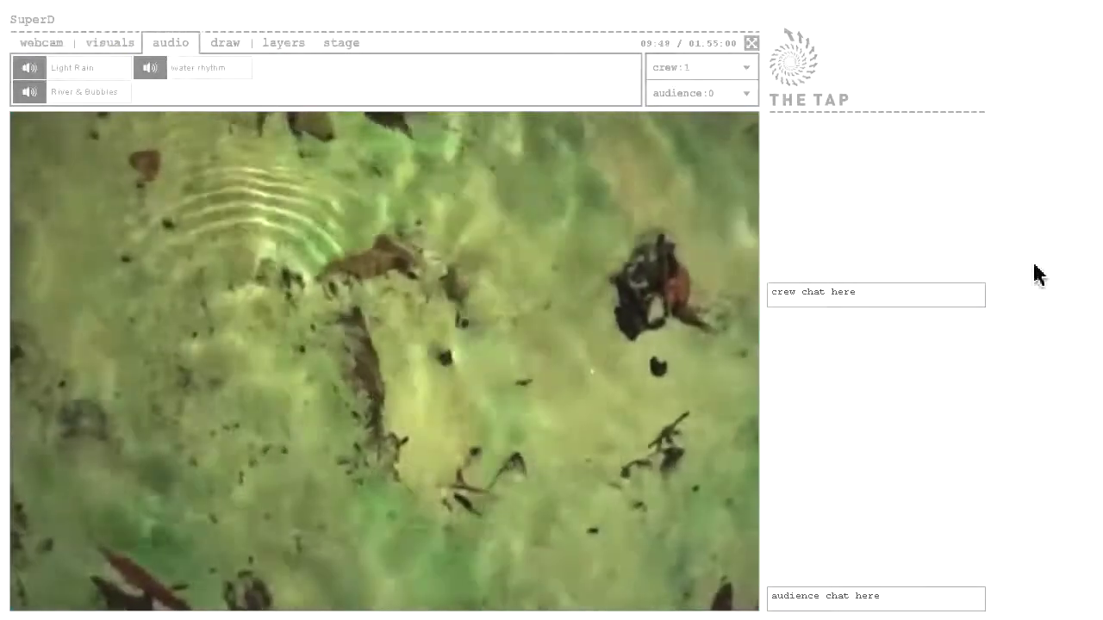
Draw two curved freehand strokes with the red brush on the empty stage and move the first curve to the right
click(229, 45)
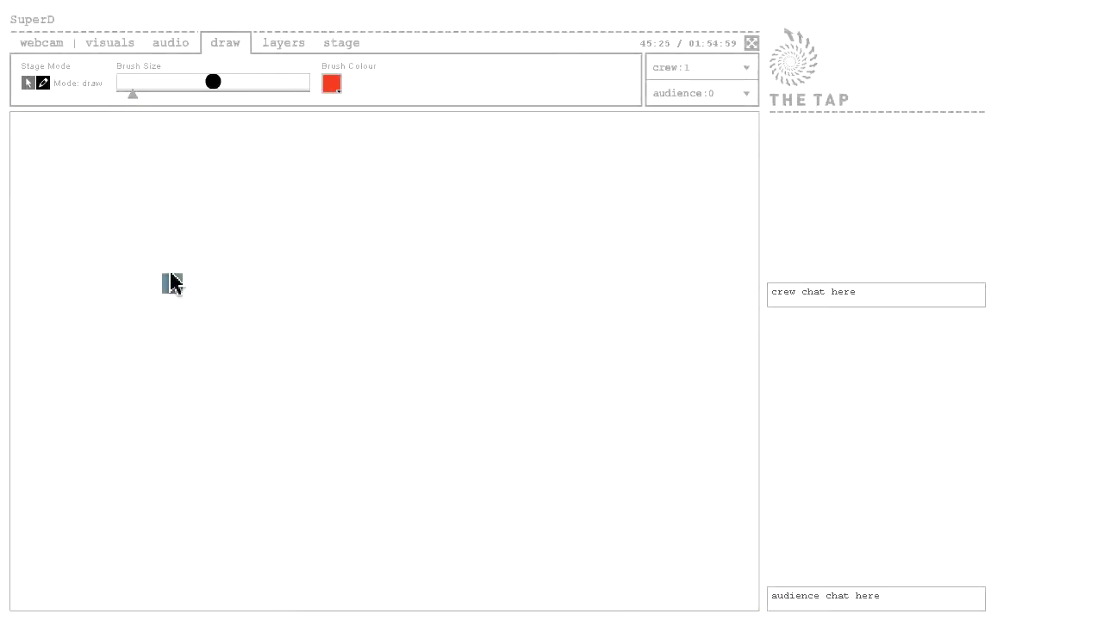
mouse_move(172, 284)
mouse_down()
mouse_move(340, 278)
mouse_move(342, 290)
mouse_up()
mouse_move(166, 338)
mouse_down()
mouse_move(181, 375)
mouse_move(370, 316)
mouse_up()
mouse_move(173, 283)
mouse_down()
mouse_move(408, 287)
mouse_move(421, 256)
mouse_up()
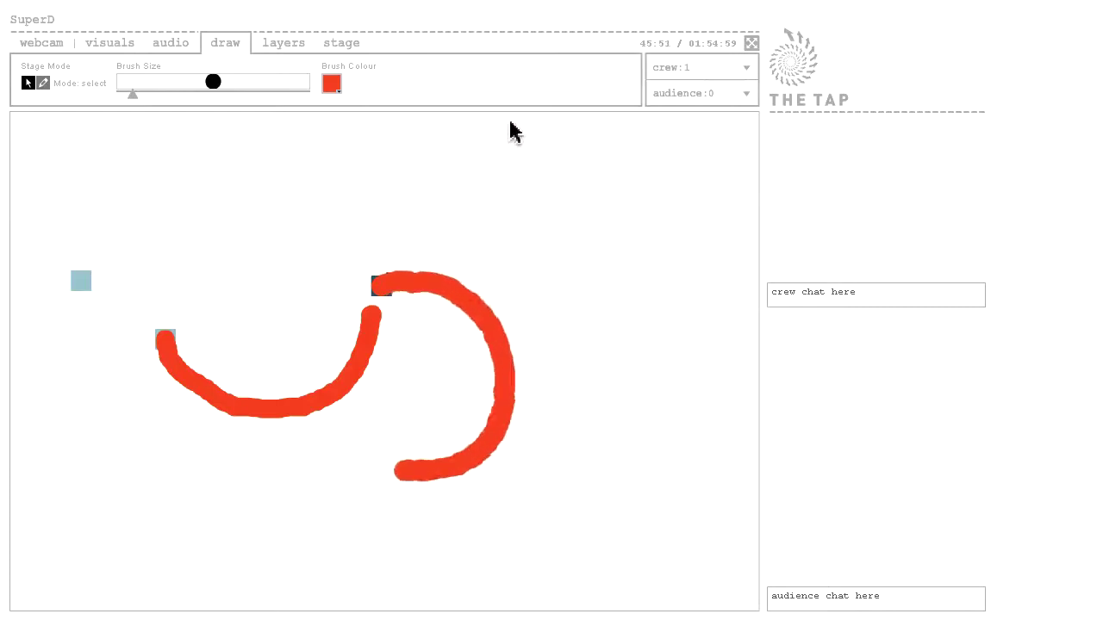
Switch the brush to blue, greatly enlarge its size, and paint a large blob on the stage overlapping the lower red curve
click(331, 83)
drag(131, 92, 265, 95)
mouse_move(81, 281)
mouse_down()
mouse_move(233, 189)
mouse_move(138, 273)
mouse_move(197, 350)
mouse_move(290, 297)
mouse_up()
Bring both red curves forward in the stacking order and move the right-hand curve onto the blue blob
click(210, 373)
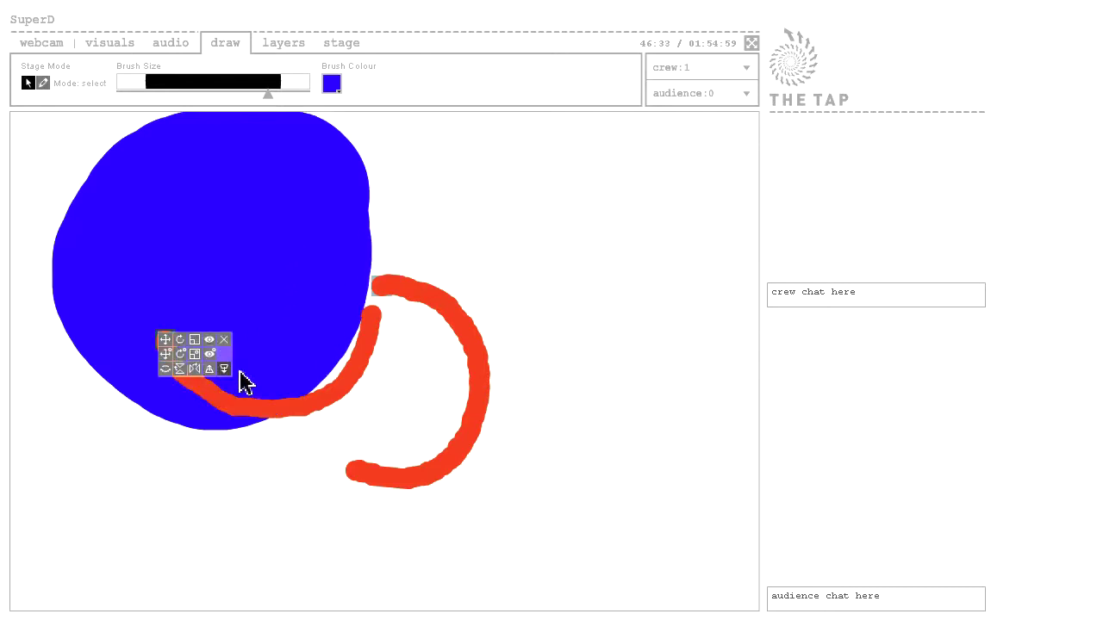
click(463, 332)
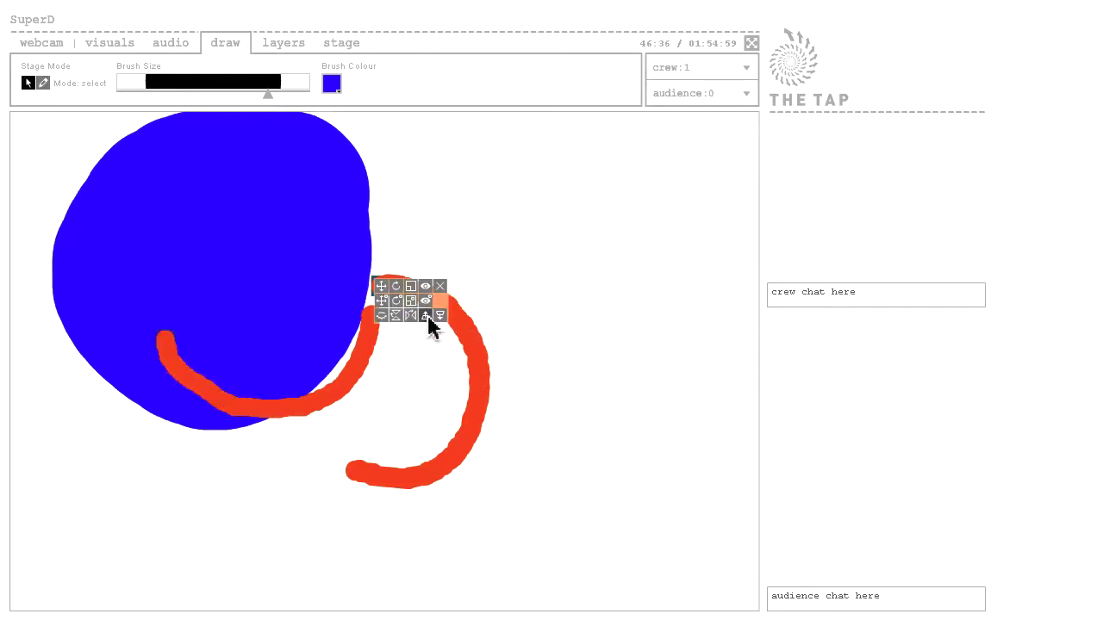
drag(381, 303, 138, 147)
click(336, 269)
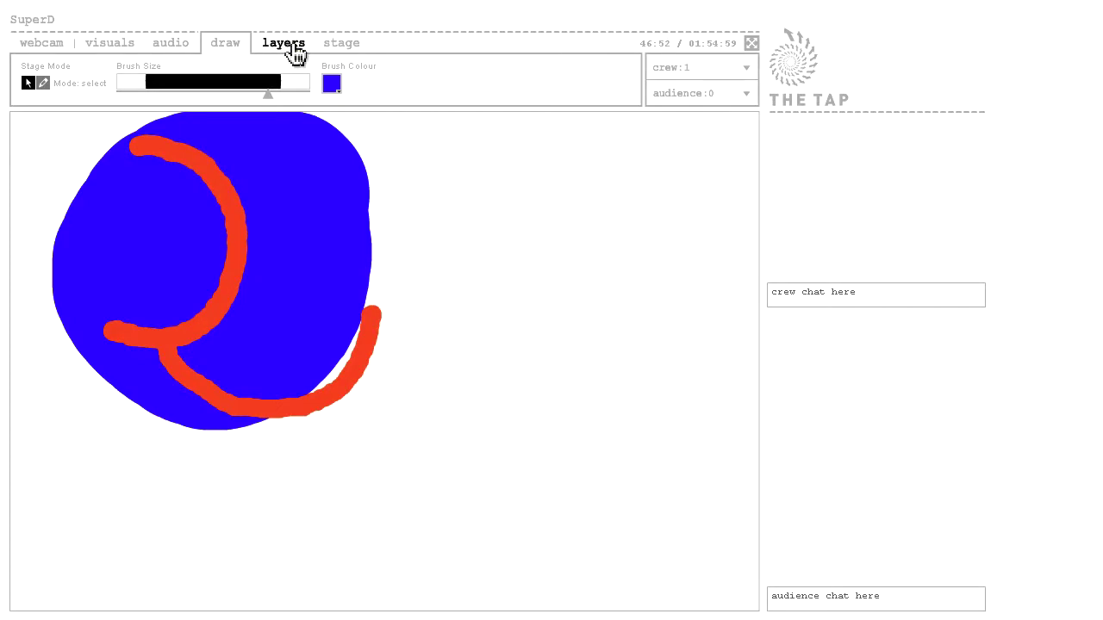
Set the stage's background colour to light cyan and clear everything from the stage
click(293, 47)
click(344, 51)
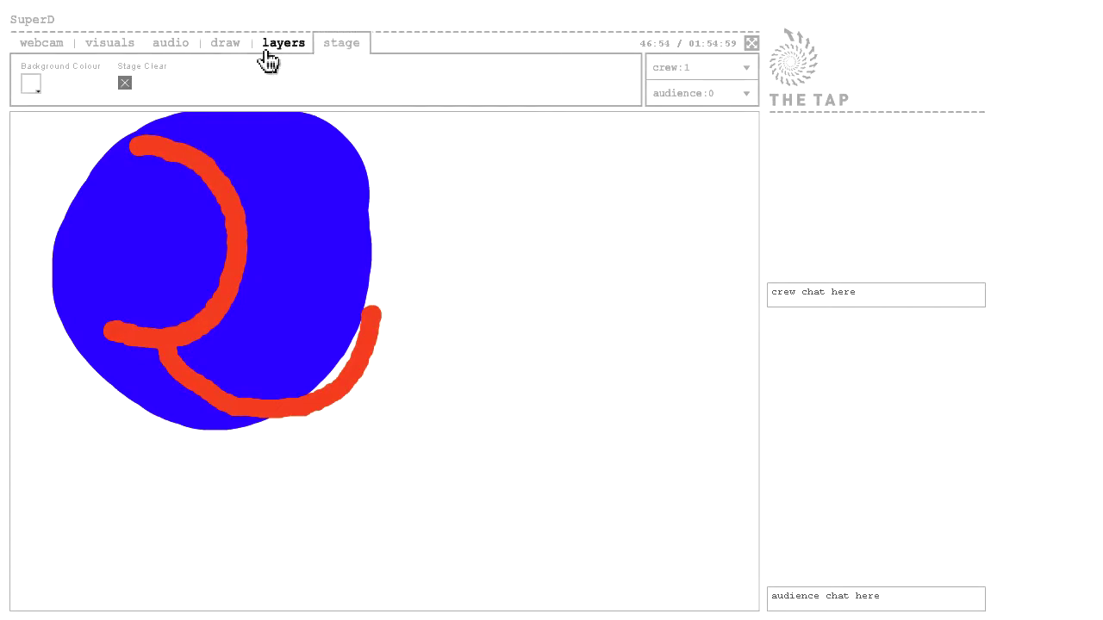
click(31, 88)
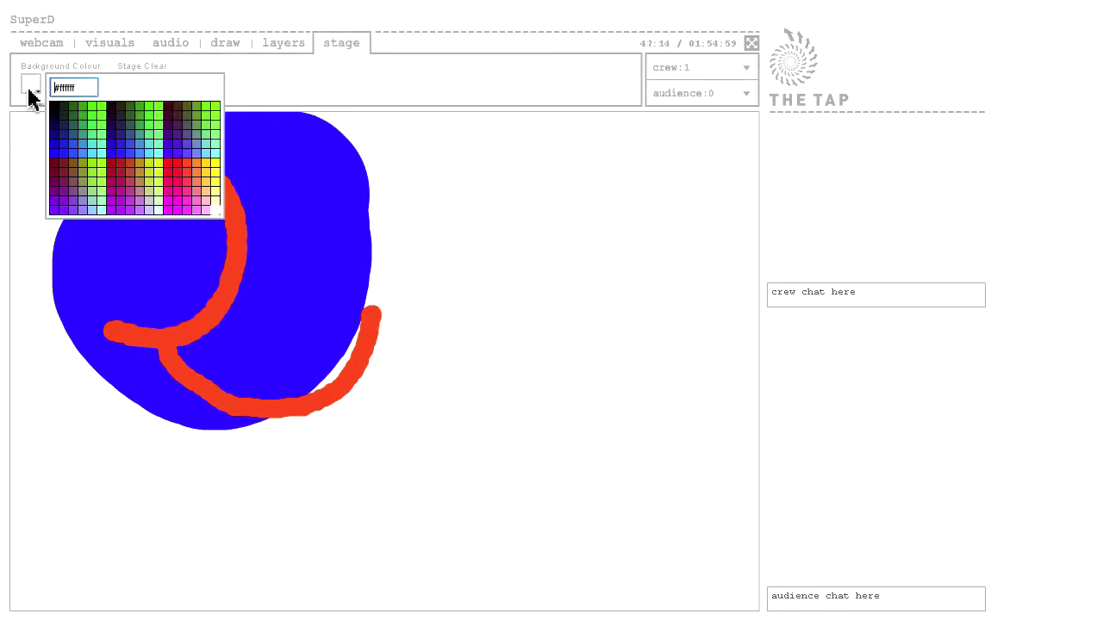
click(104, 162)
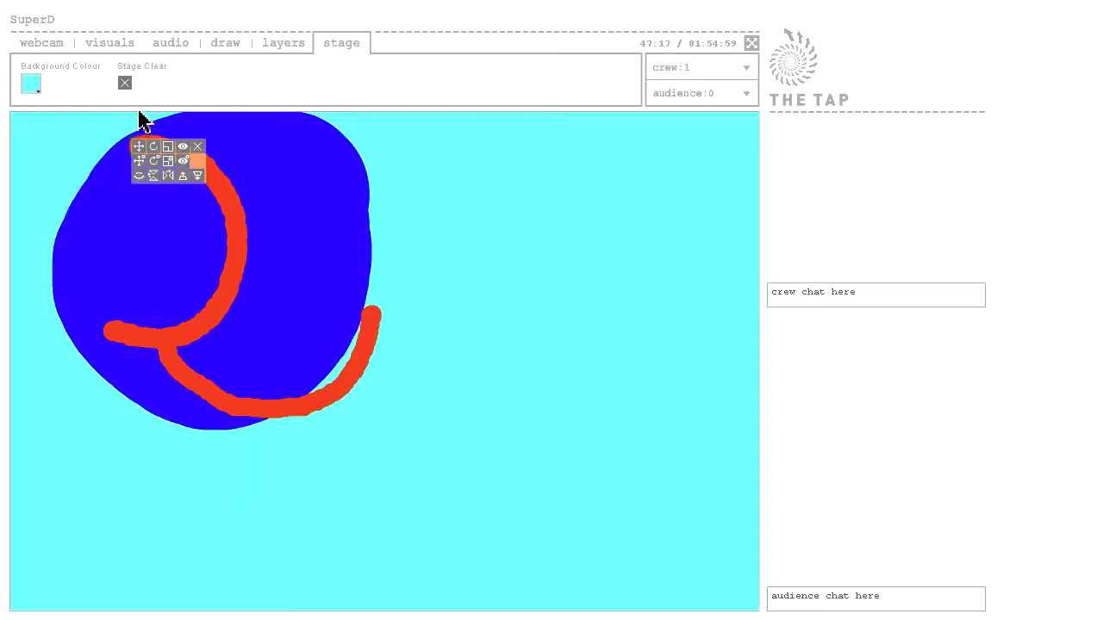
click(126, 84)
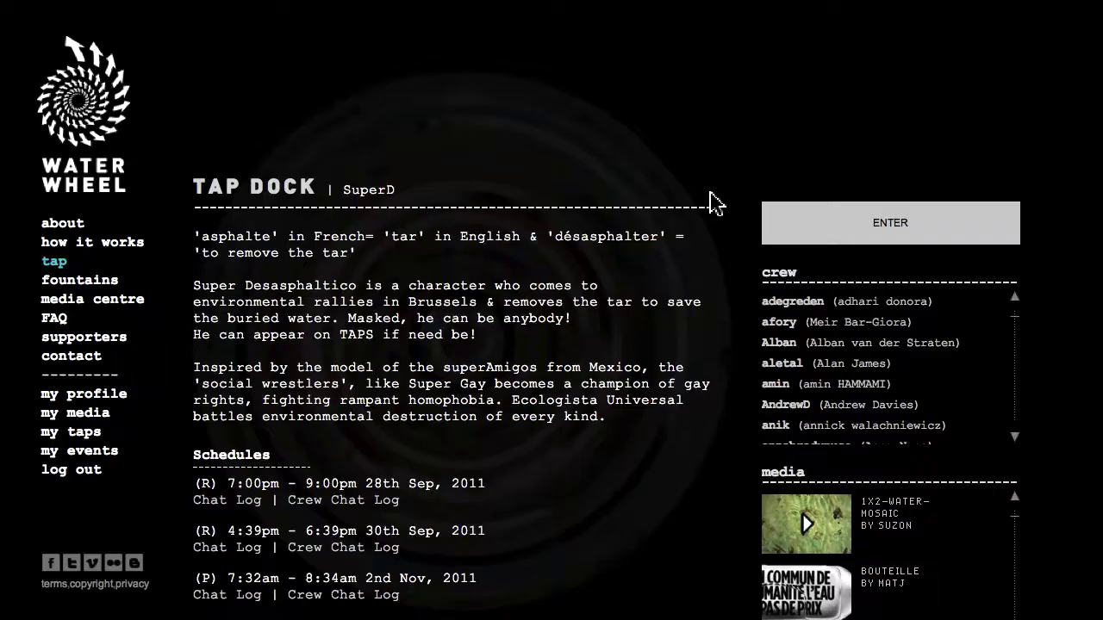